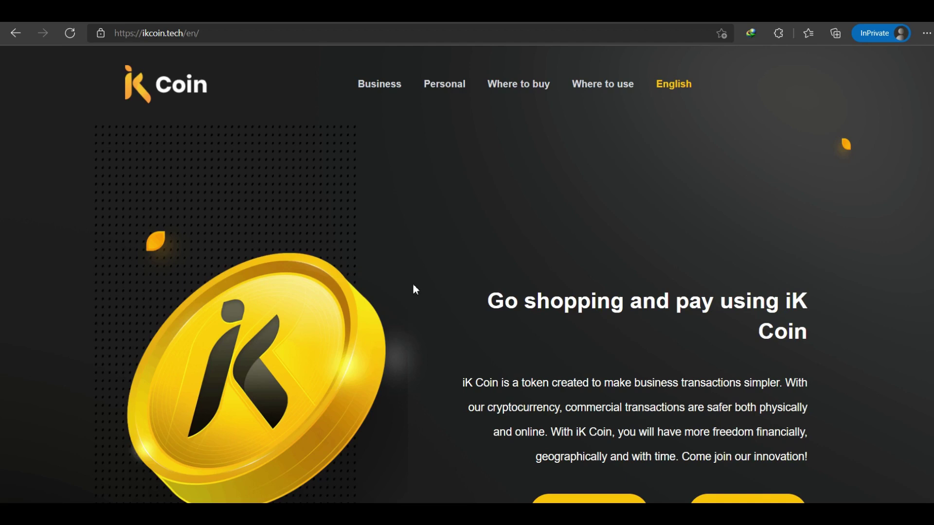
scroll(413, 285, "down", 1)
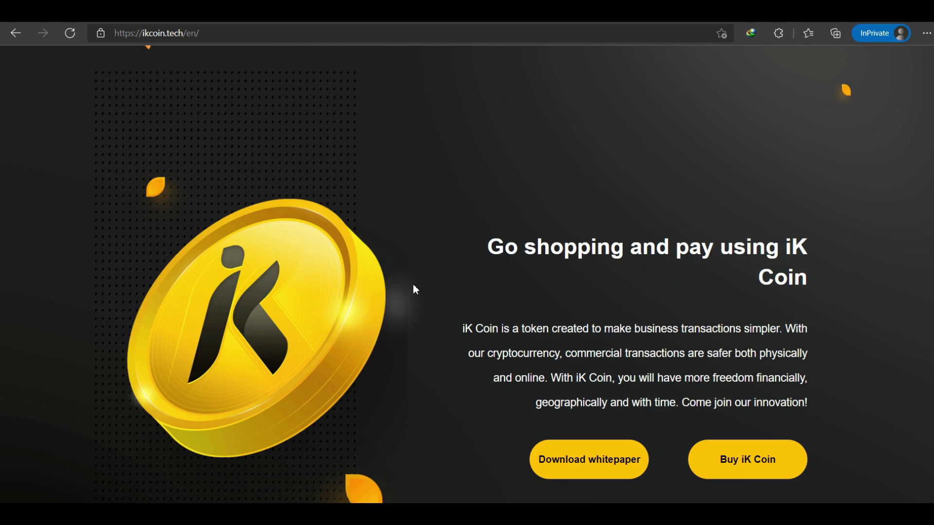
scroll(413, 290, "down", 1)
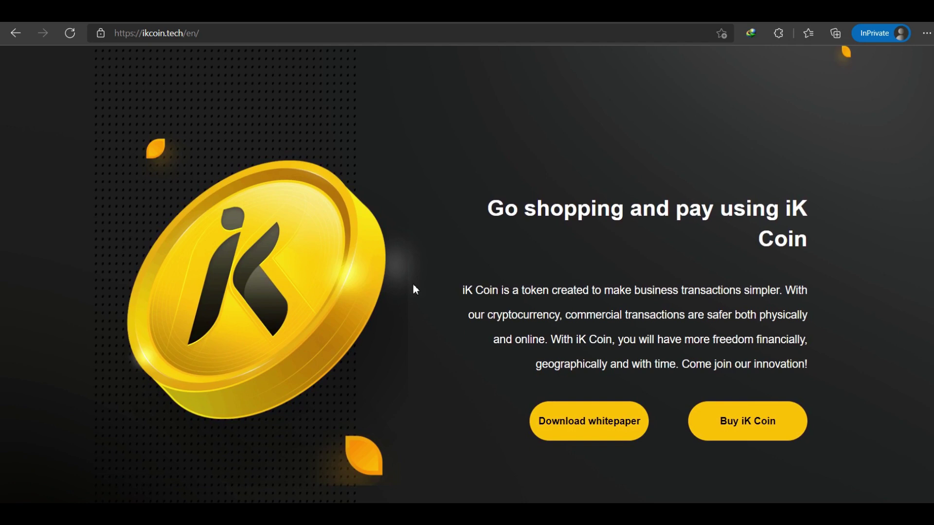
scroll(413, 290, "down", 1)
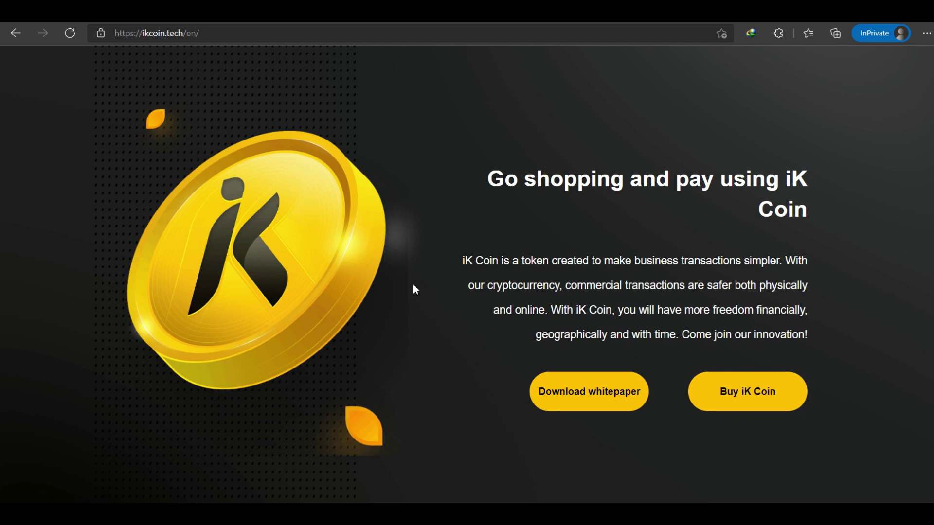
scroll(413, 289, "down", 1)
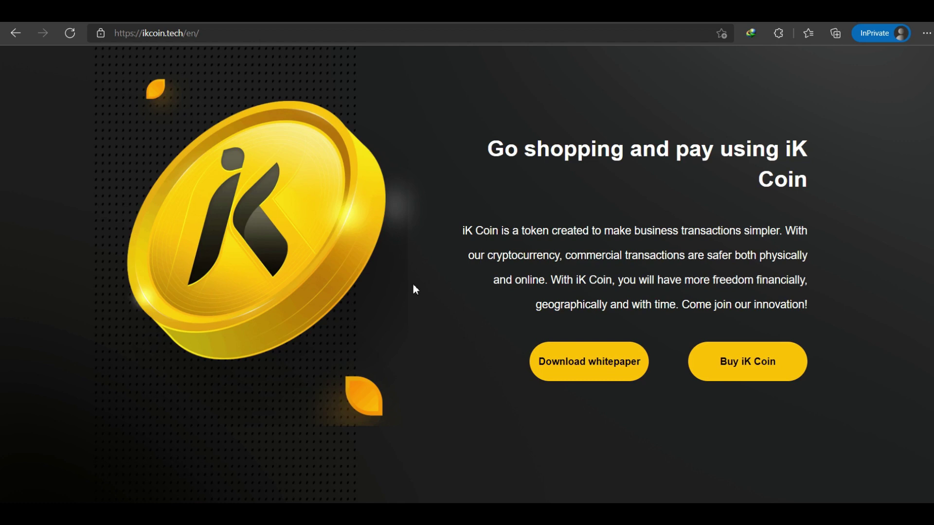
scroll(413, 289, "down", 1)
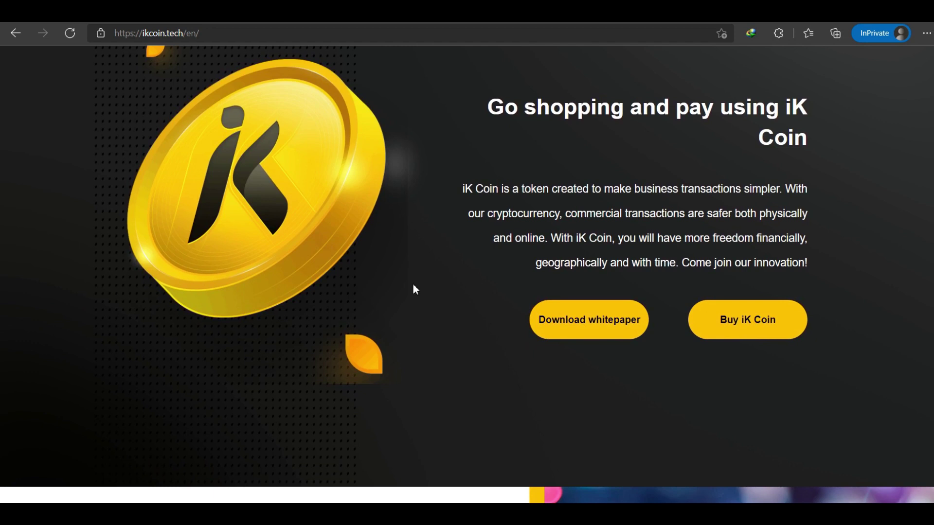
scroll(412, 289, "down", 1)
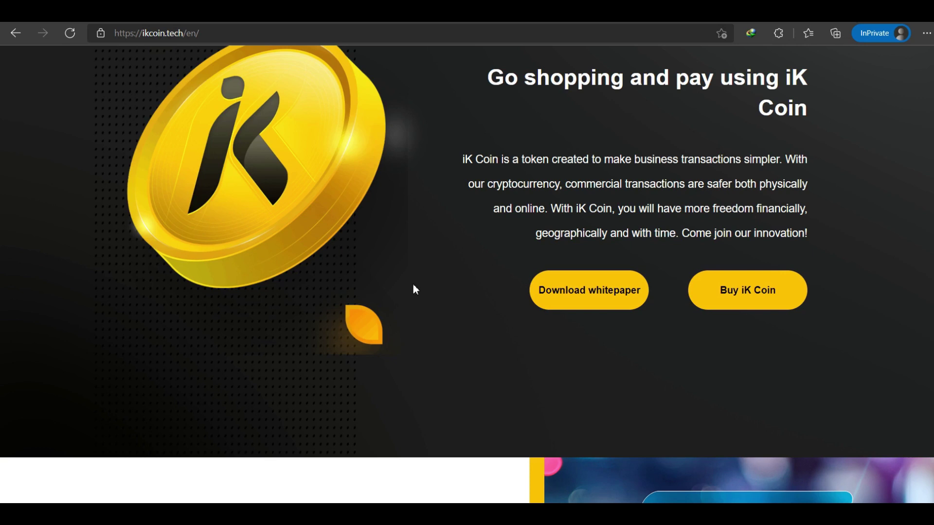
scroll(412, 289, "down", 1)
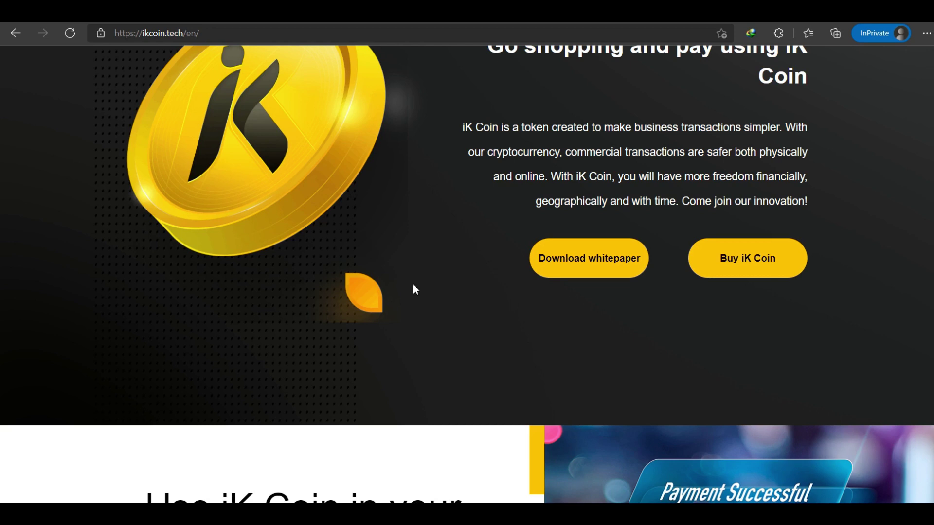
scroll(412, 289, "down", 1)
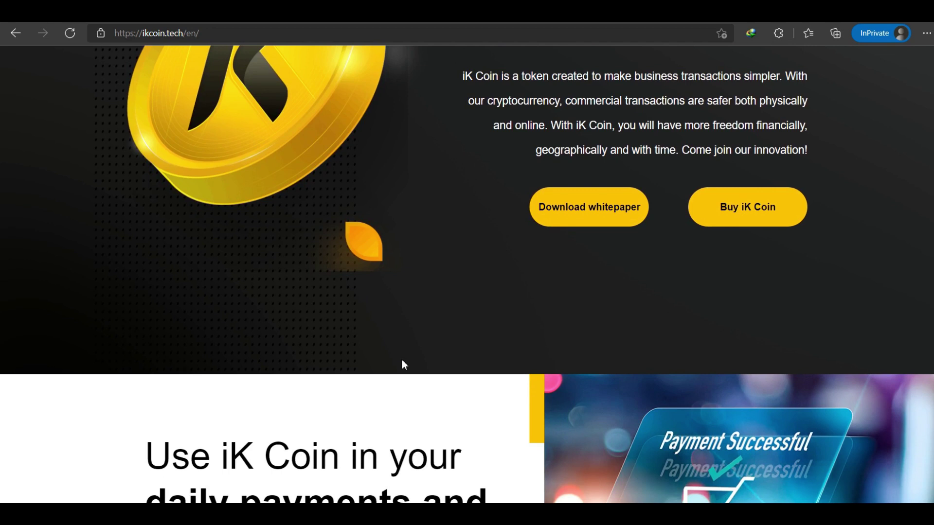
scroll(401, 359, "down", 1)
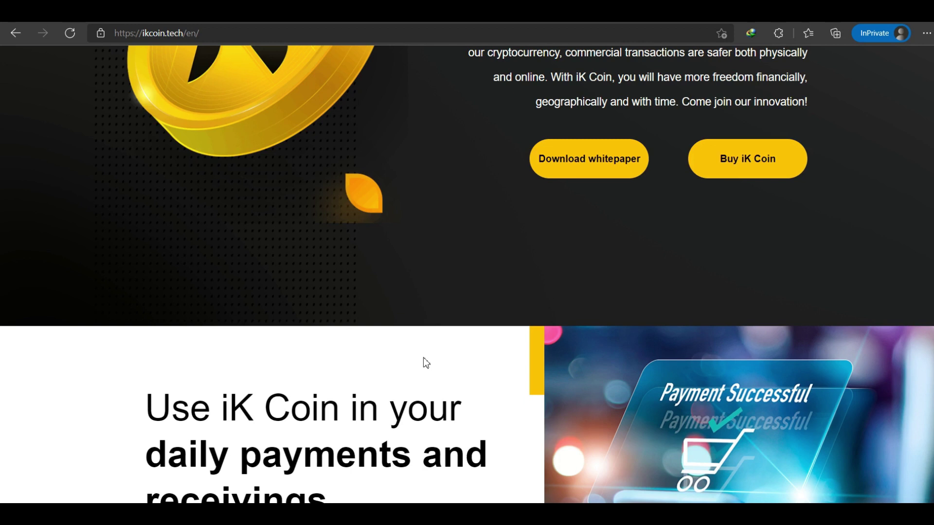
scroll(423, 359, "down", 1)
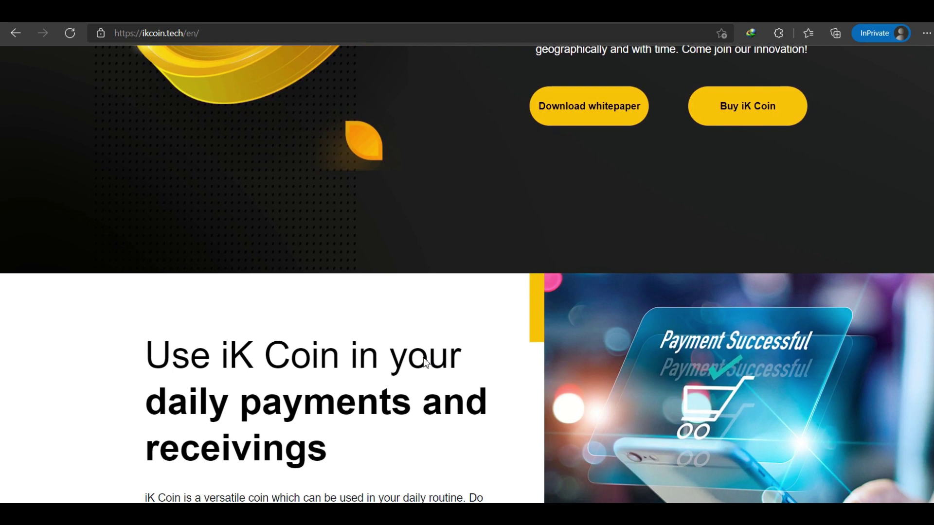
scroll(425, 363, "down", 1)
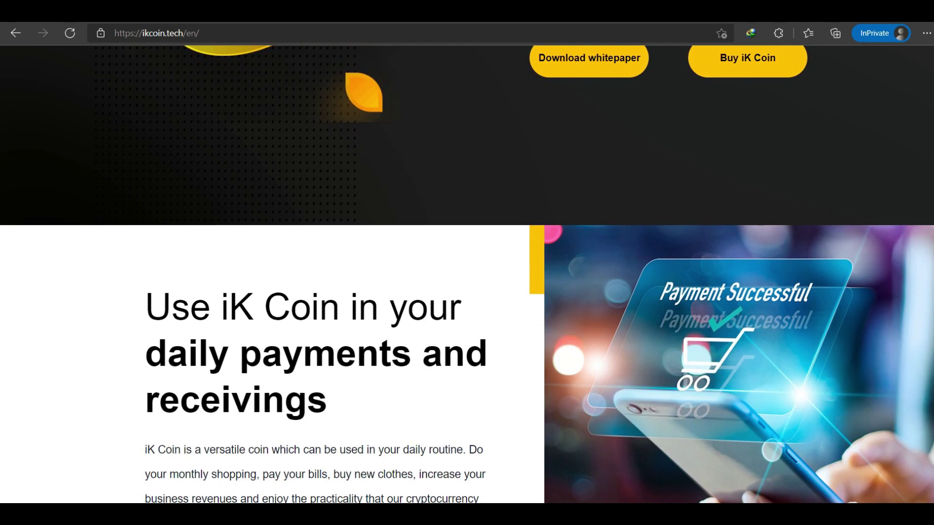
scroll(446, 181, "down", 1)
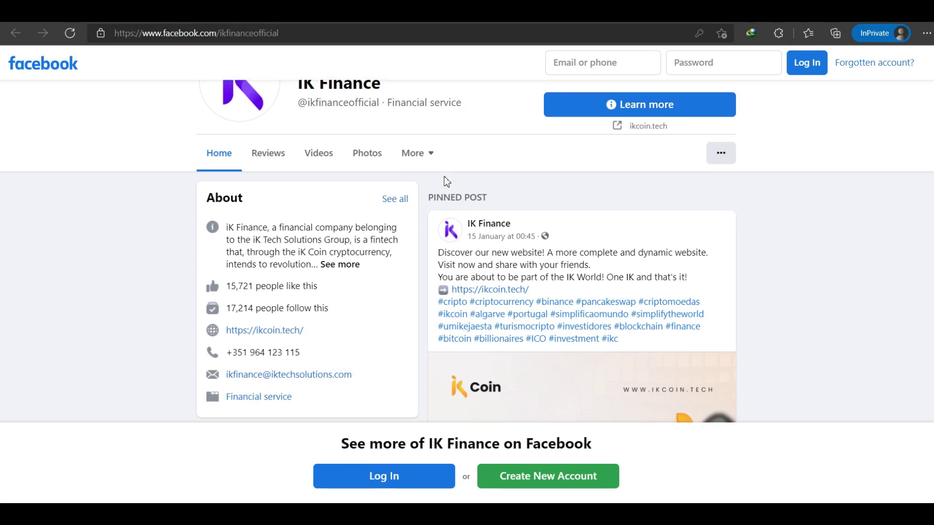
scroll(447, 180, "down", 1)
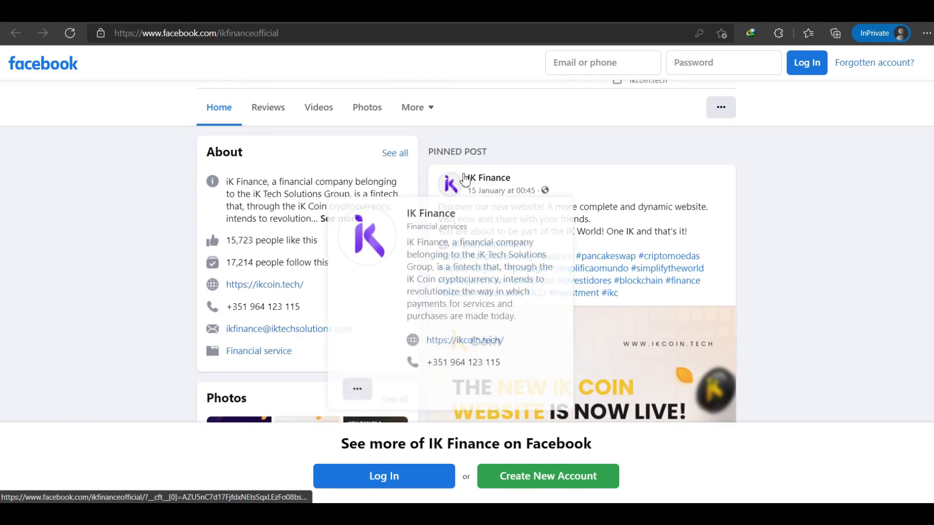
scroll(394, 200, "down", 1)
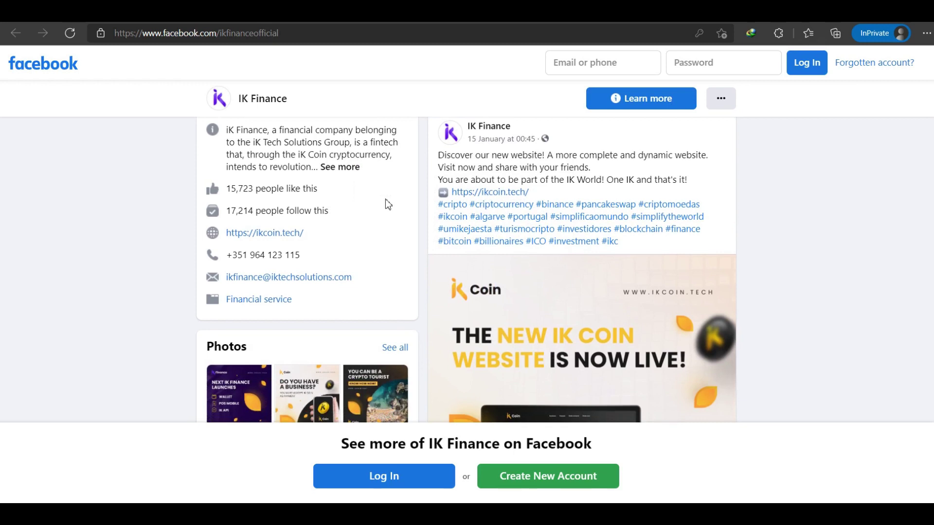
scroll(386, 203, "down", 1)
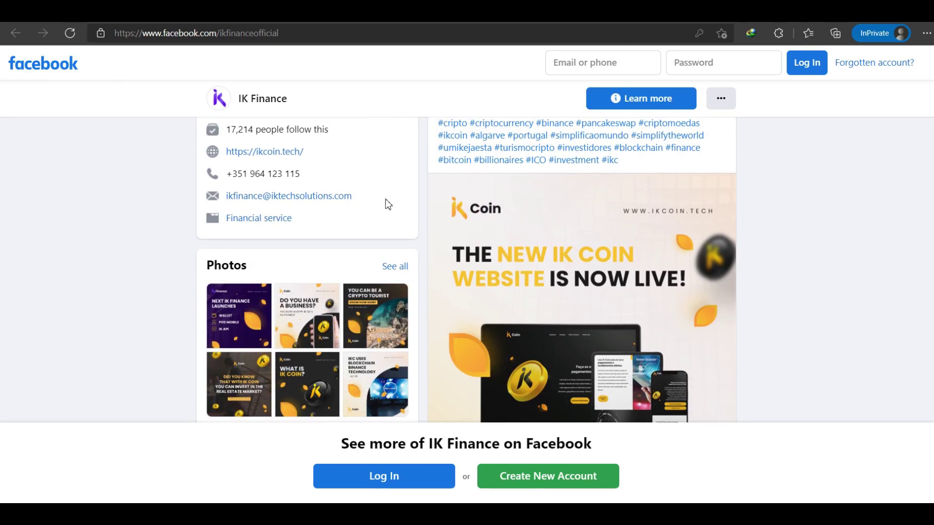
scroll(386, 202, "down", 1)
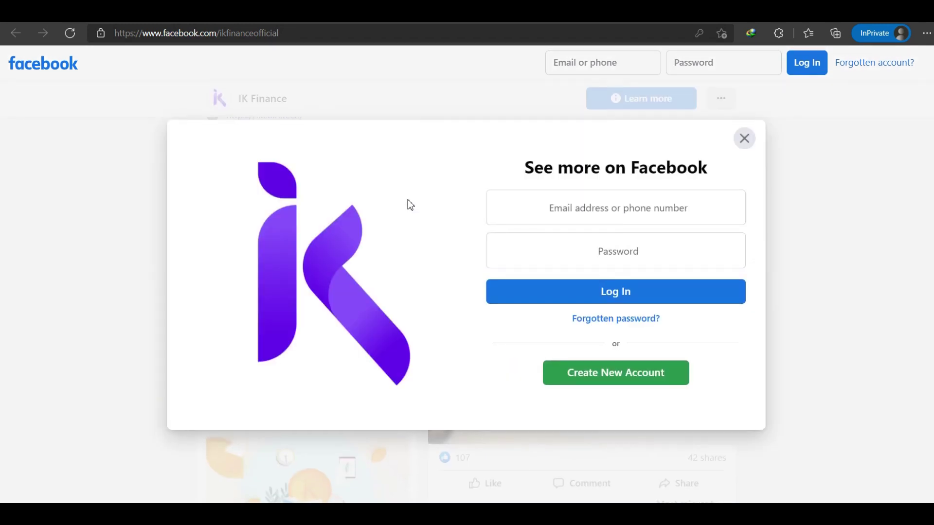
- Dismiss the 'See more on Facebook' login prompt on the IK Finance page
left_click(744, 139)
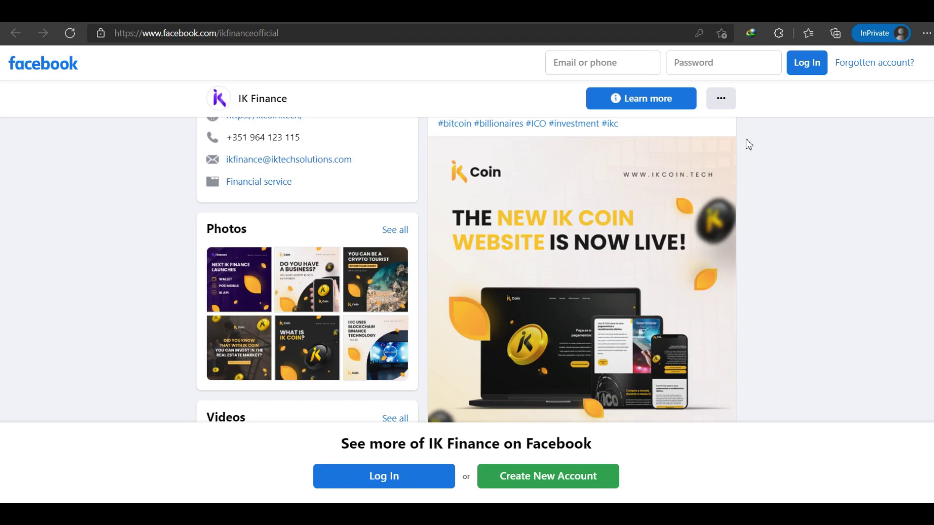
scroll(672, 229, "down", 3)
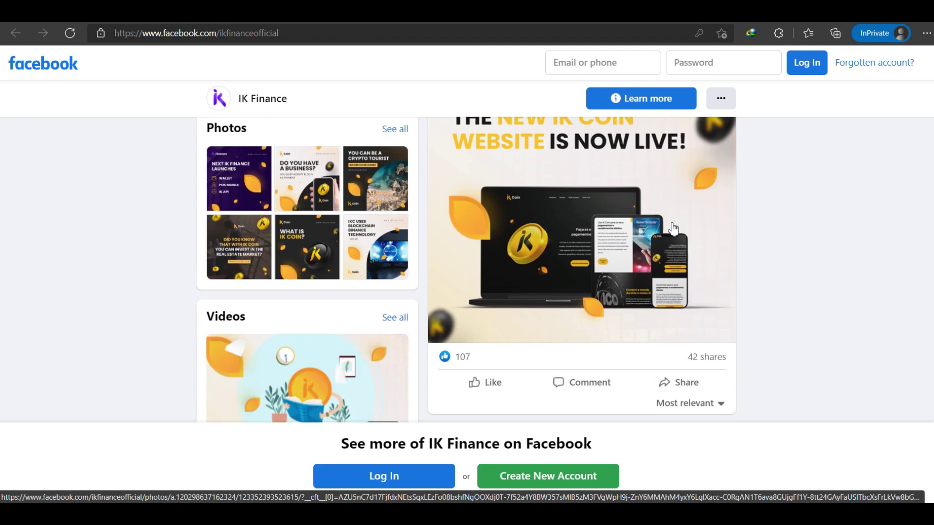
scroll(673, 229, "down", 2)
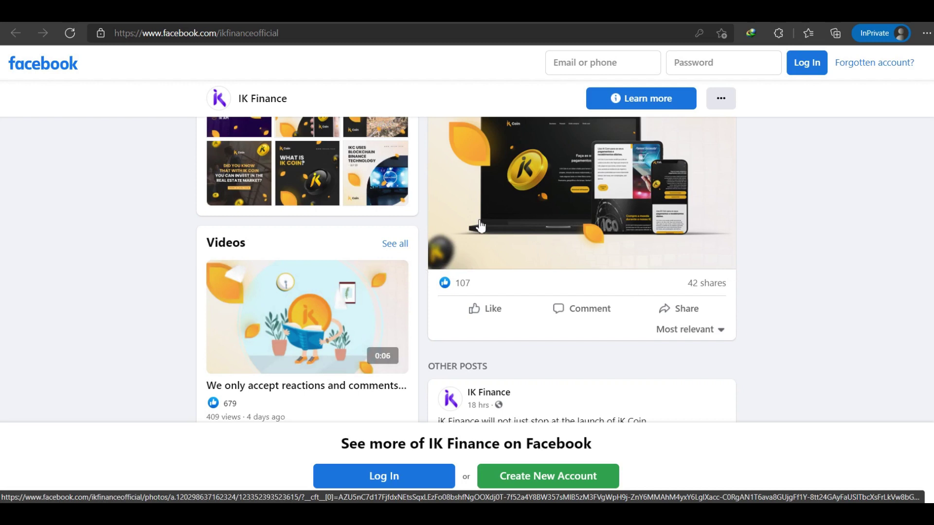
scroll(479, 226, "down", 1)
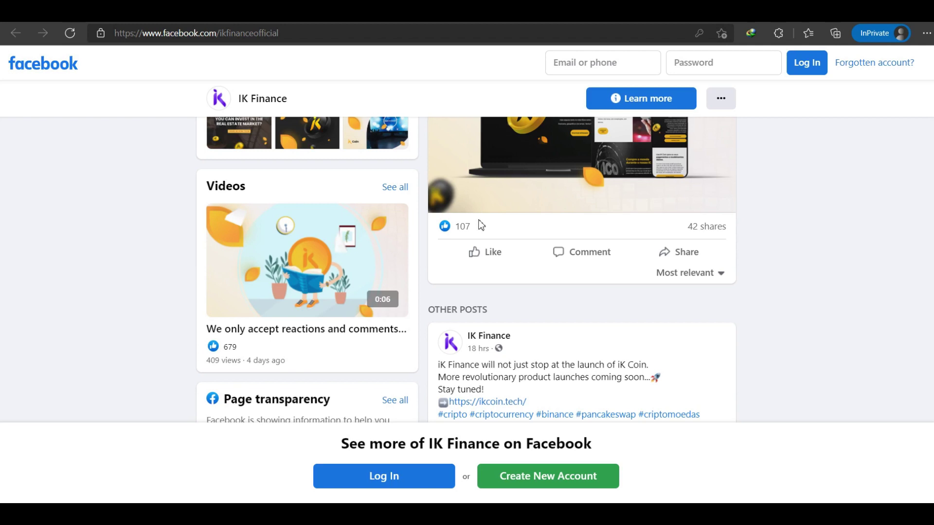
scroll(480, 225, "down", 1)
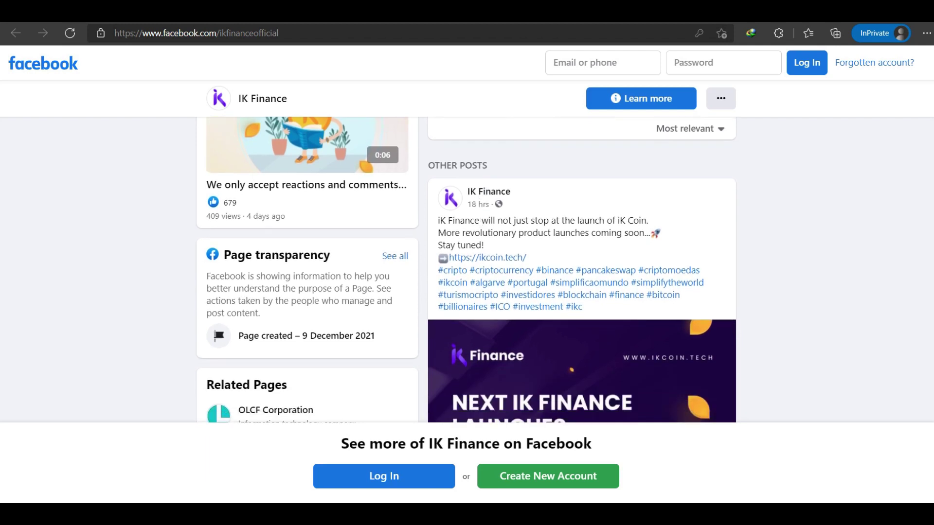
- Switch to the ik_finance_official Instagram profile tab
key("ctrl+Tab")
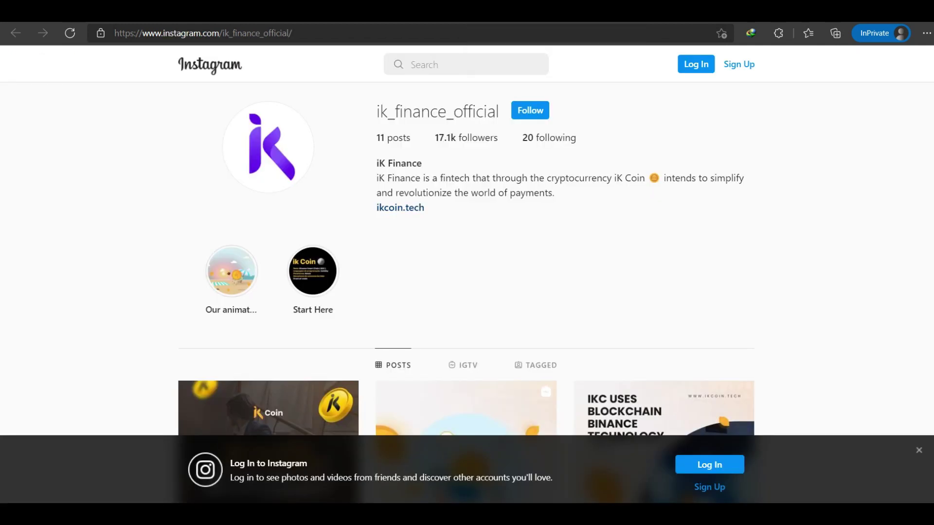
scroll(578, 169, "down", 1)
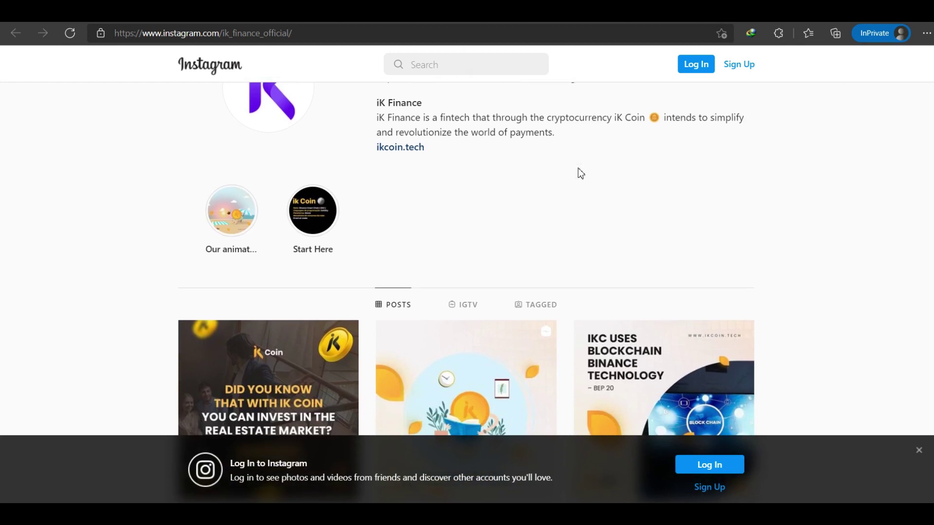
scroll(578, 174, "down", 1)
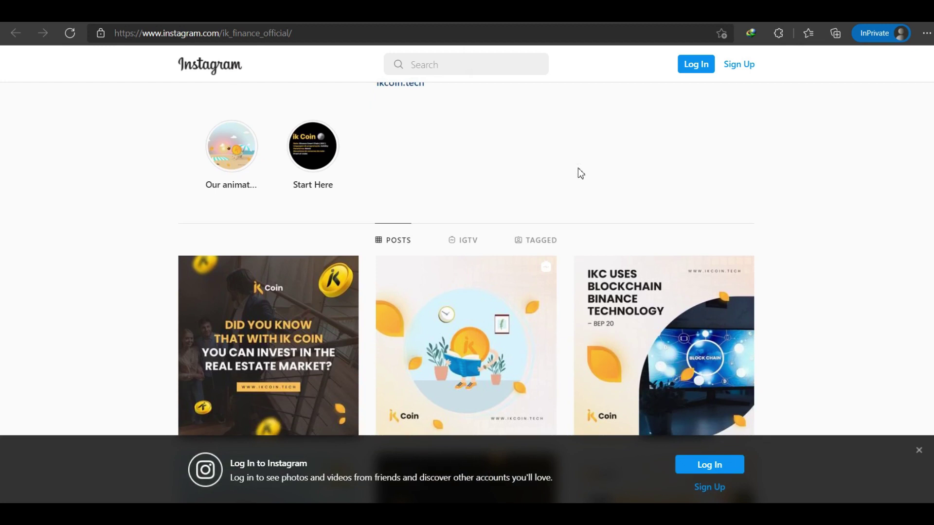
scroll(578, 173, "down", 1)
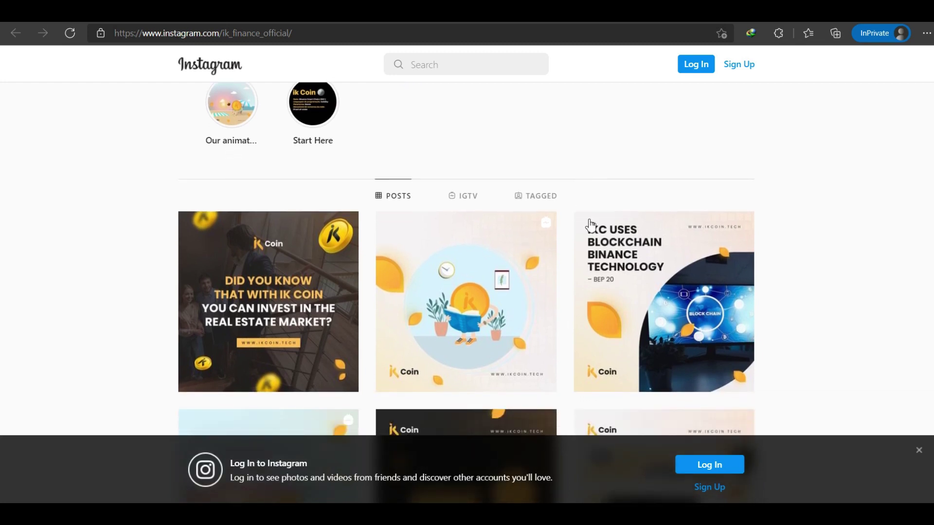
scroll(592, 256, "down", 3)
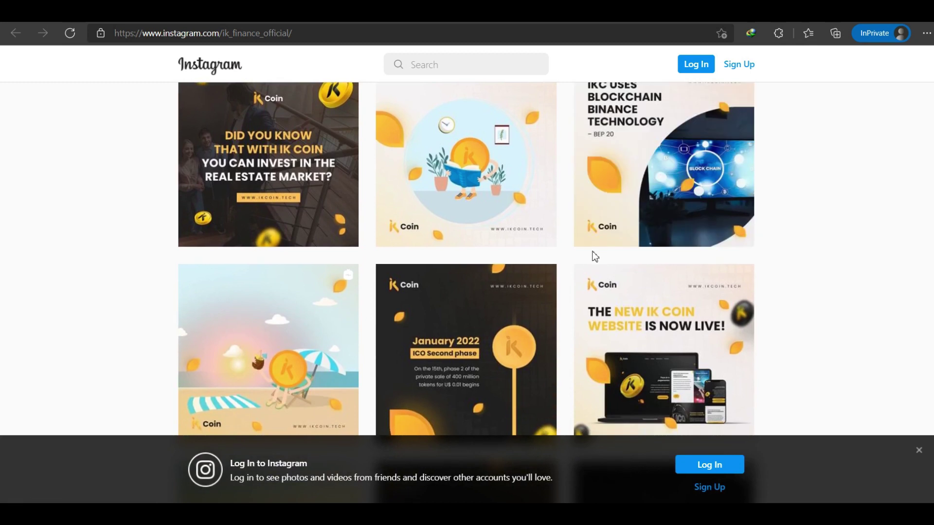
scroll(593, 256, "down", 2)
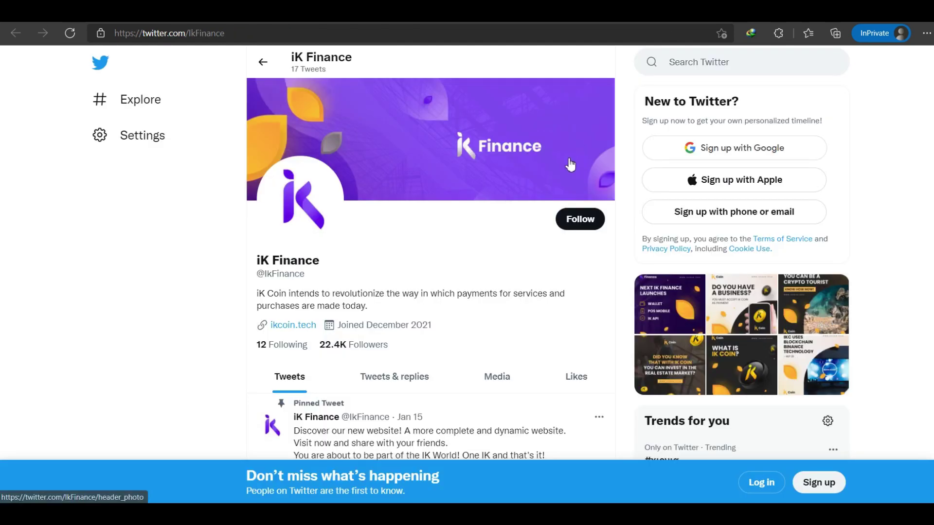
scroll(569, 158, "down", 2)
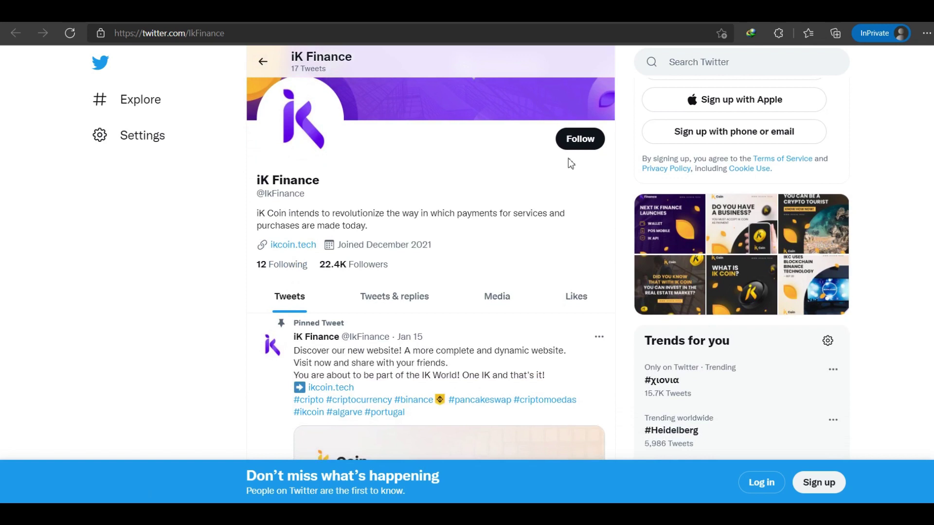
scroll(568, 160, "down", 2)
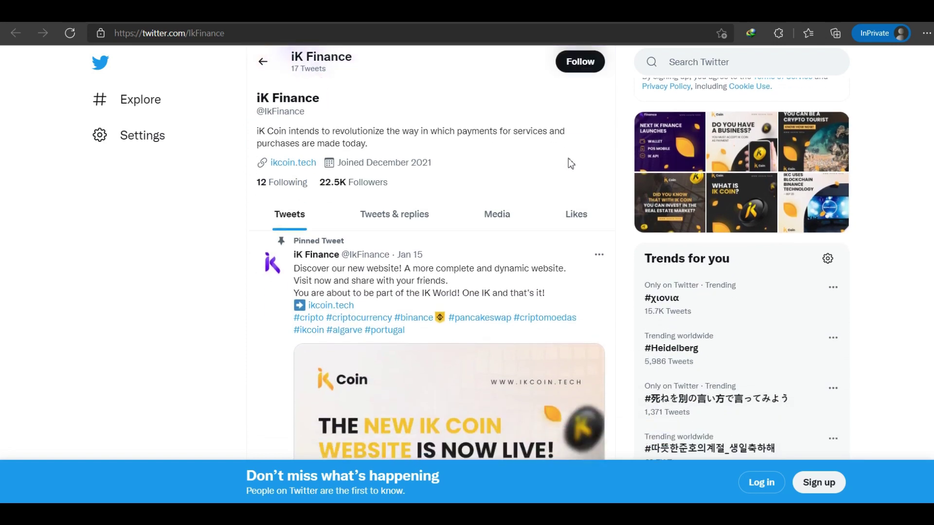
scroll(568, 159, "down", 1)
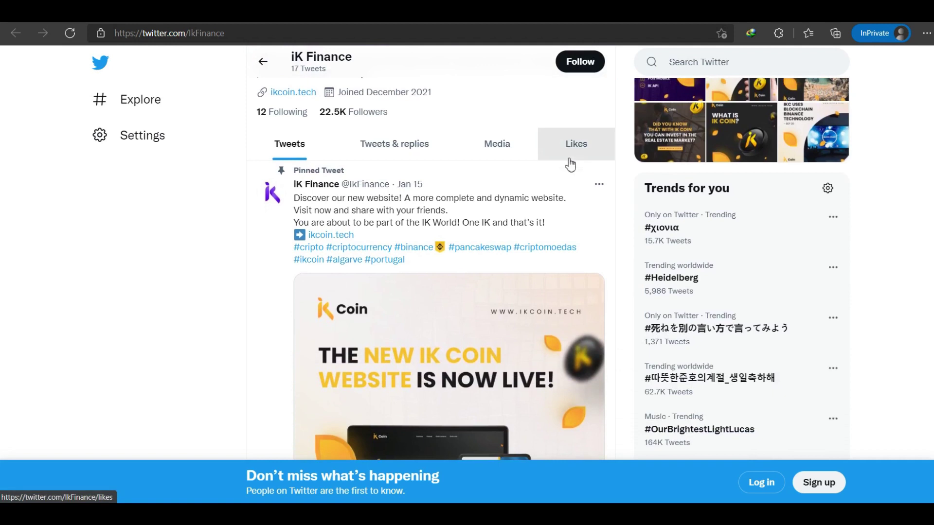
scroll(570, 164, "down", 1)
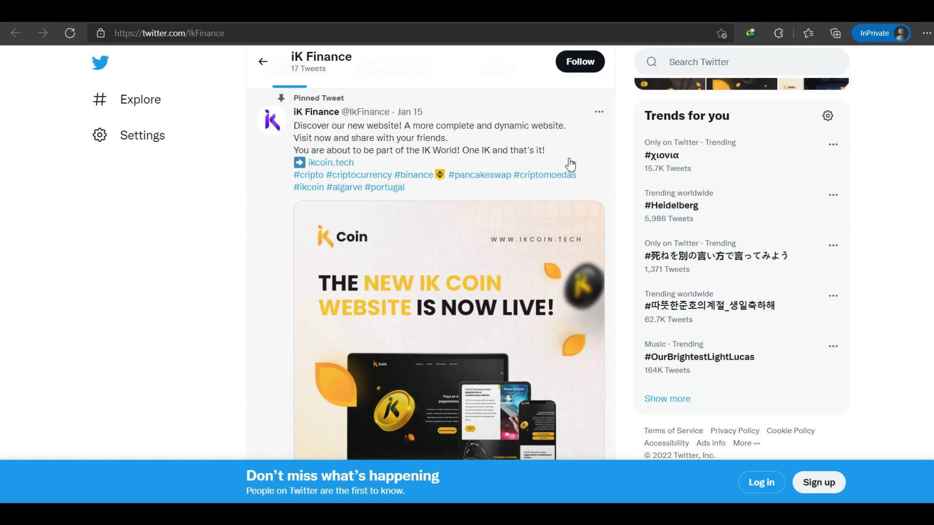
scroll(570, 165, "down", 1)
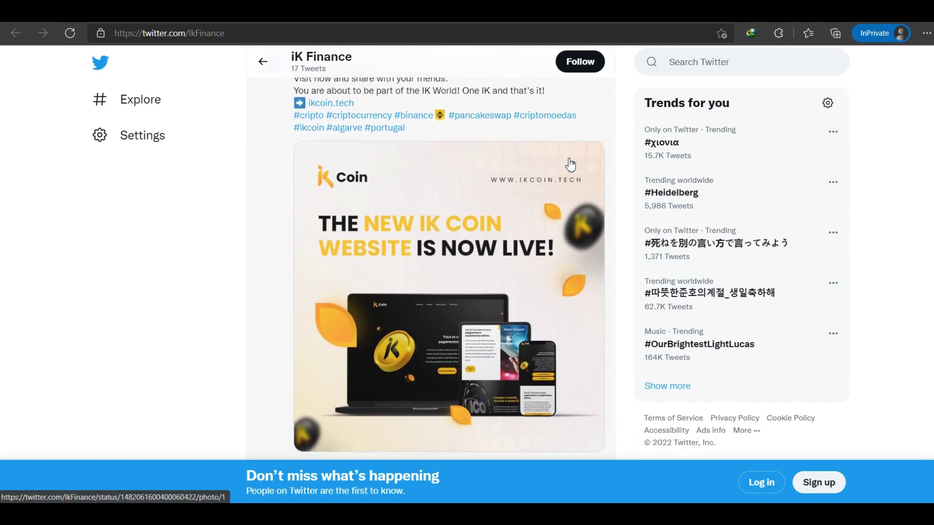